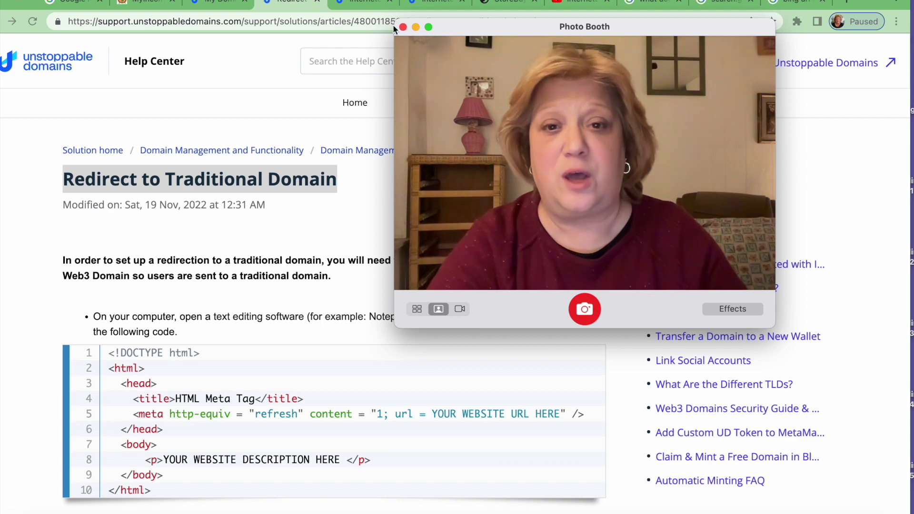
# Step: Minimize the camera window and look through the posts on the MyIncomeJob.com home page
pyautogui.click(416, 27)
pyautogui.click(150, 4)
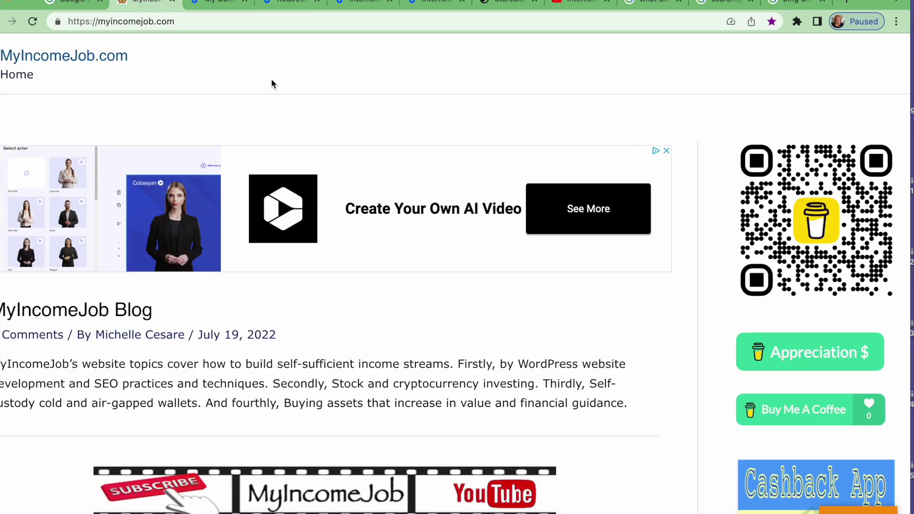
pyautogui.scroll(-9, 441, 292)
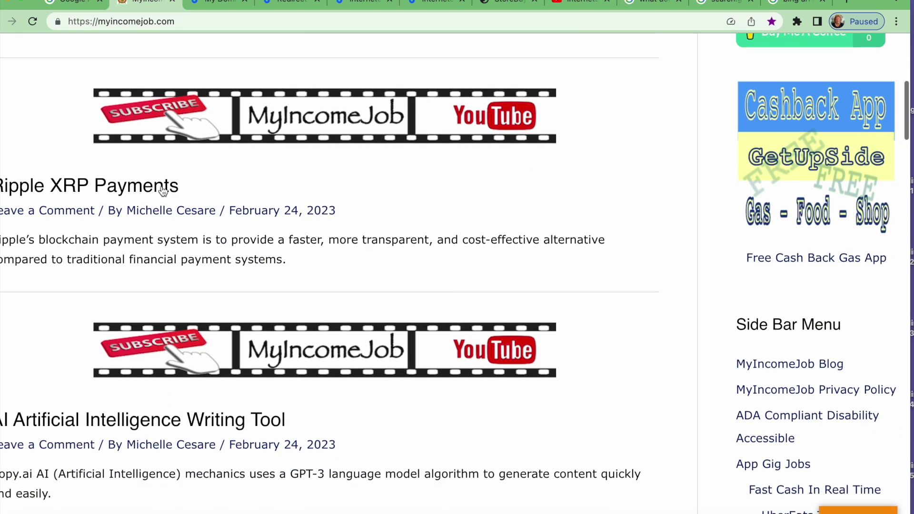
pyautogui.scroll(-9, 162, 190)
pyautogui.scroll(-6, 161, 190)
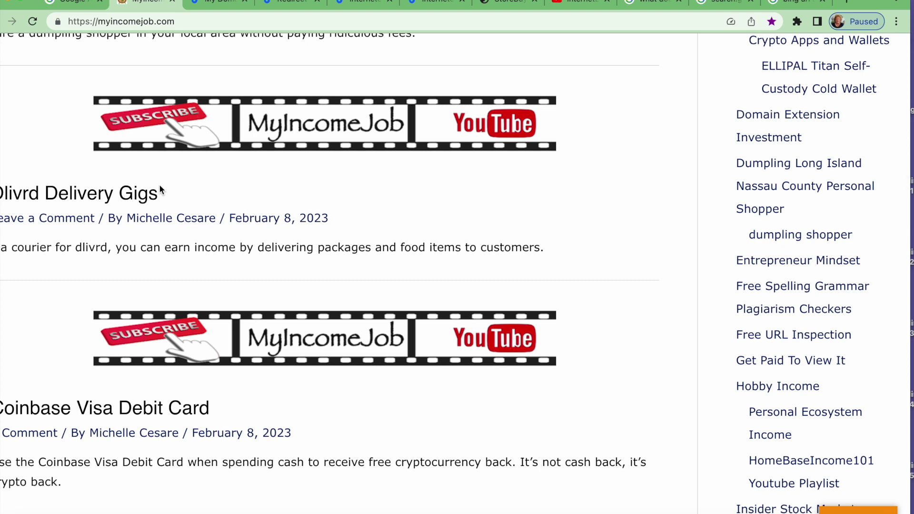
# Step: Show the camera window over the page for a moment, and view the StoreBuy.shop home page
pyautogui.click(558, 184)
pyautogui.moveTo(500, 23); pyautogui.dragTo(372, 23)
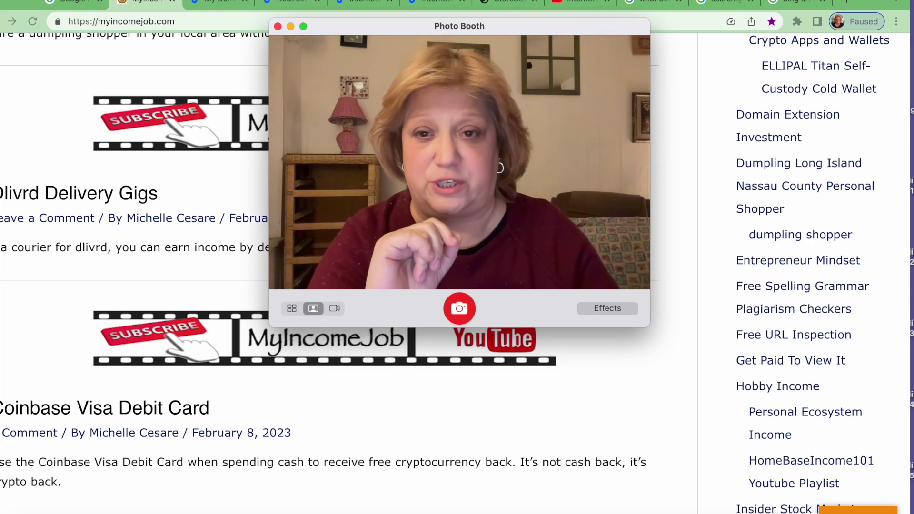
pyautogui.click(477, 6)
pyautogui.click(510, 6)
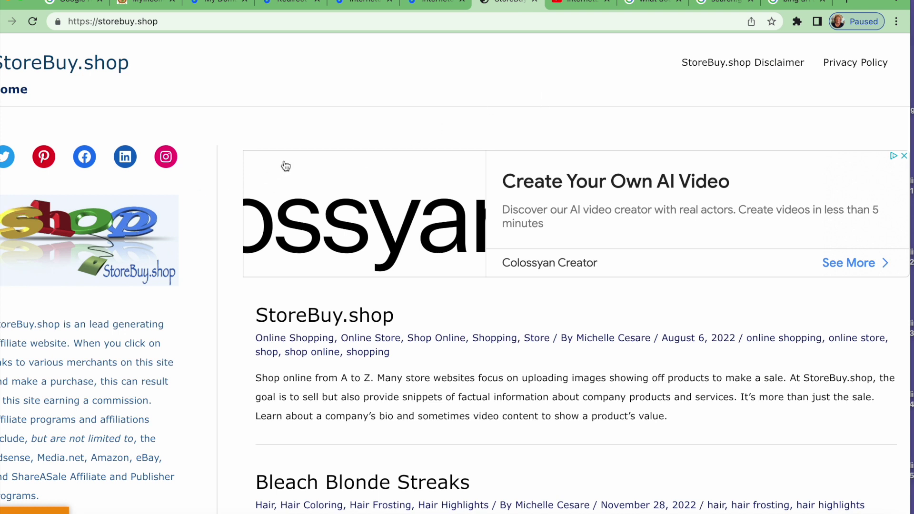
pyautogui.click(852, 511)
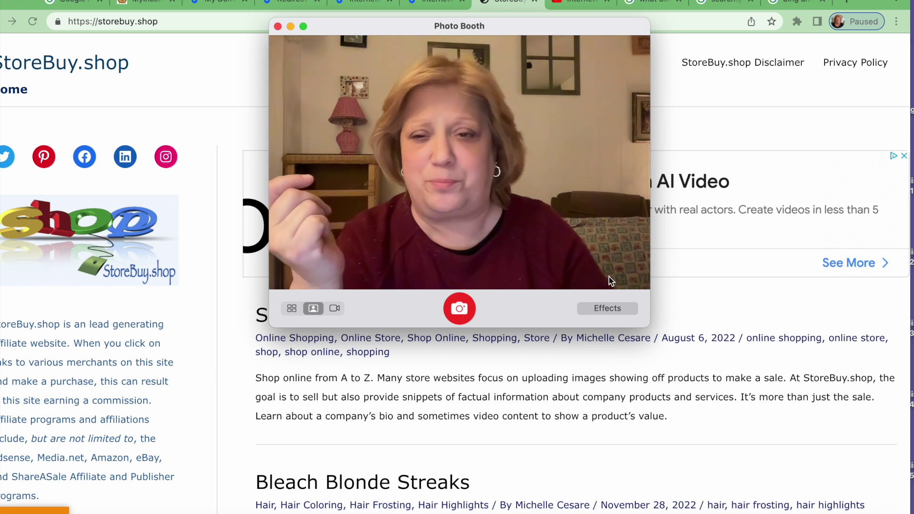
pyautogui.click(290, 26)
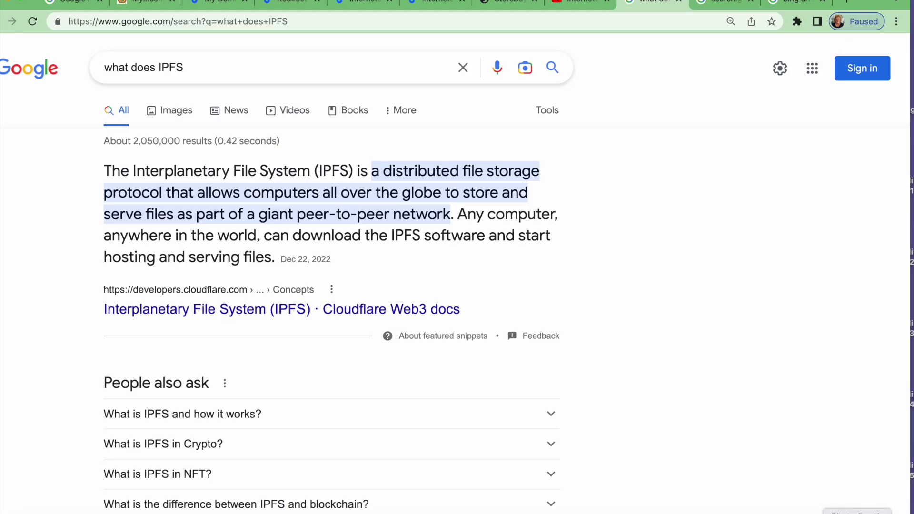
pyautogui.click(838, 509)
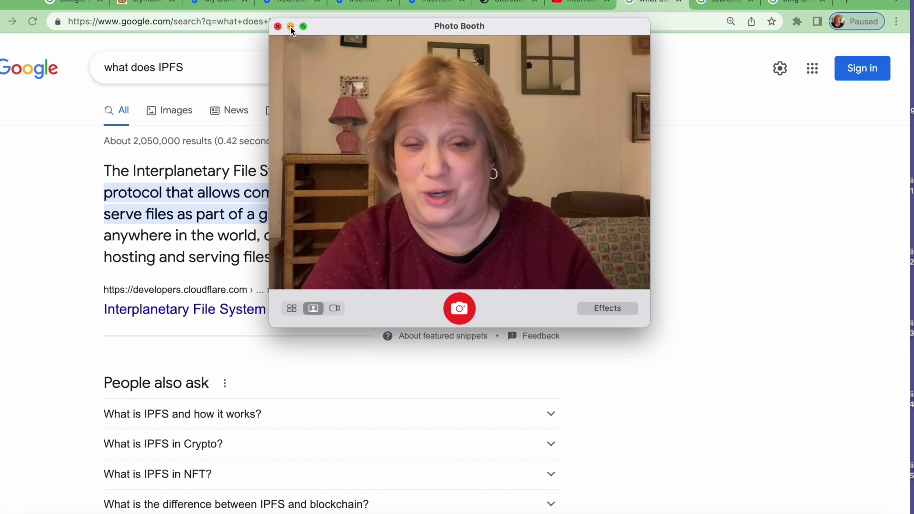
pyautogui.click(290, 27)
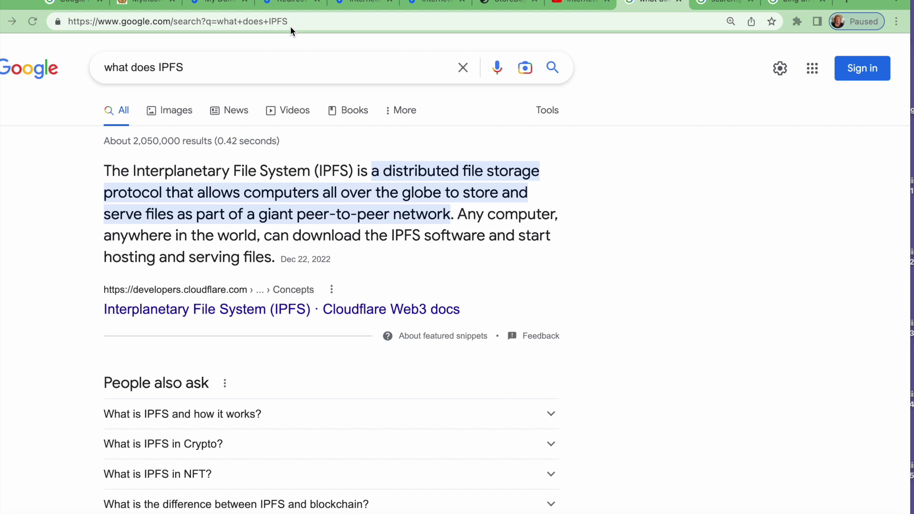
# Step: View the redirect help article and the website management pages of interneteducation101.crypto and interneteducation.crypto
pyautogui.click(296, 4)
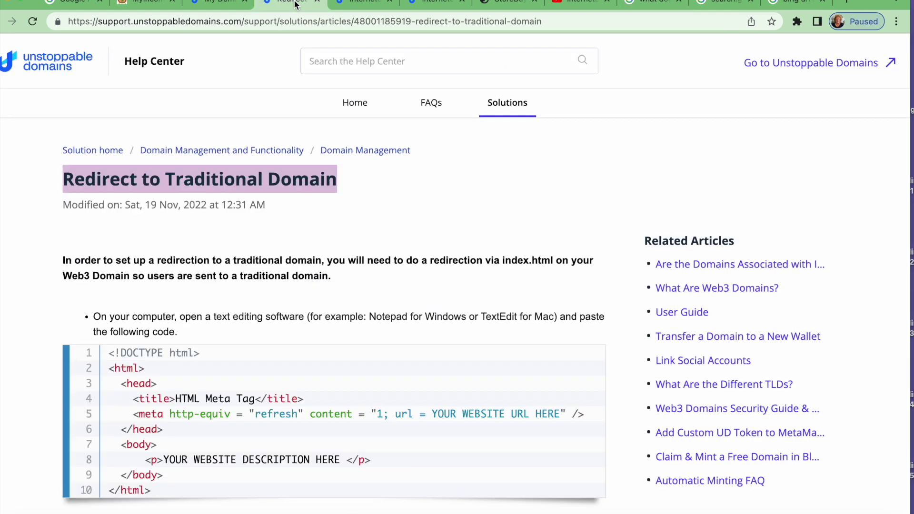
pyautogui.click(368, 4)
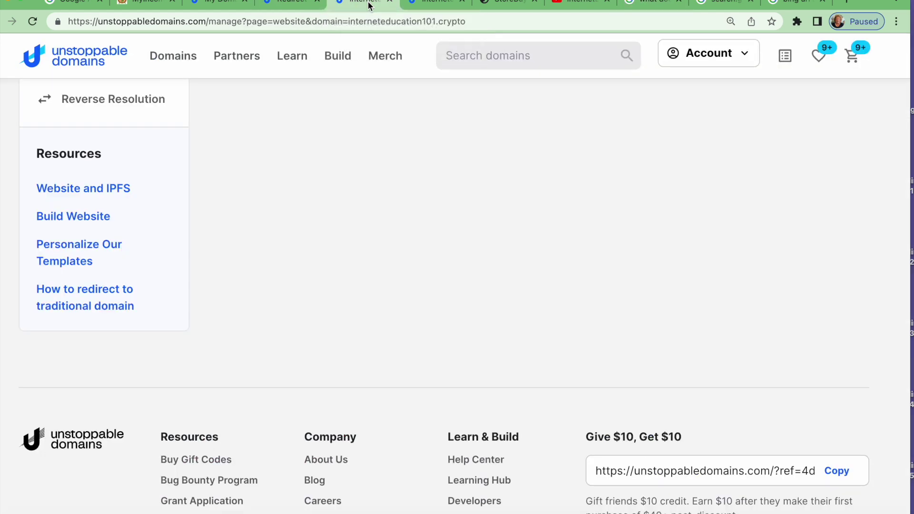
pyautogui.scroll(10, 495, 159)
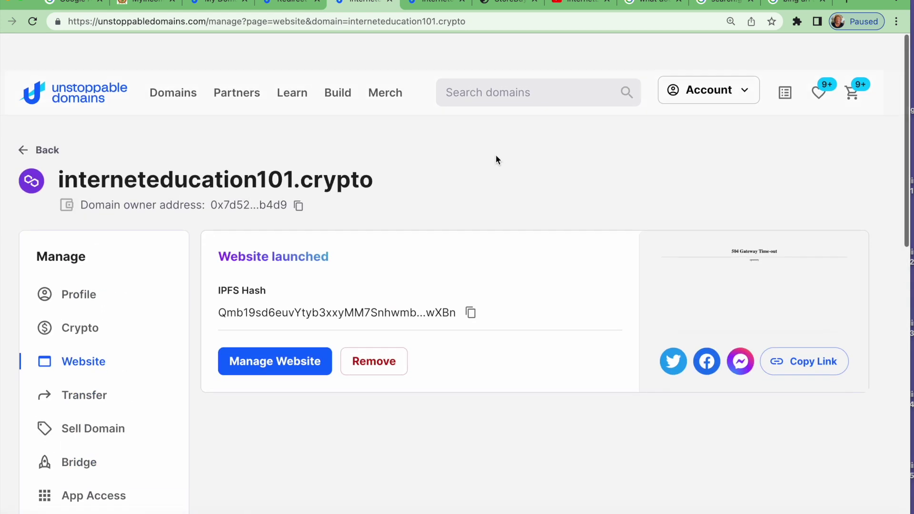
pyautogui.scroll(-1, 495, 159)
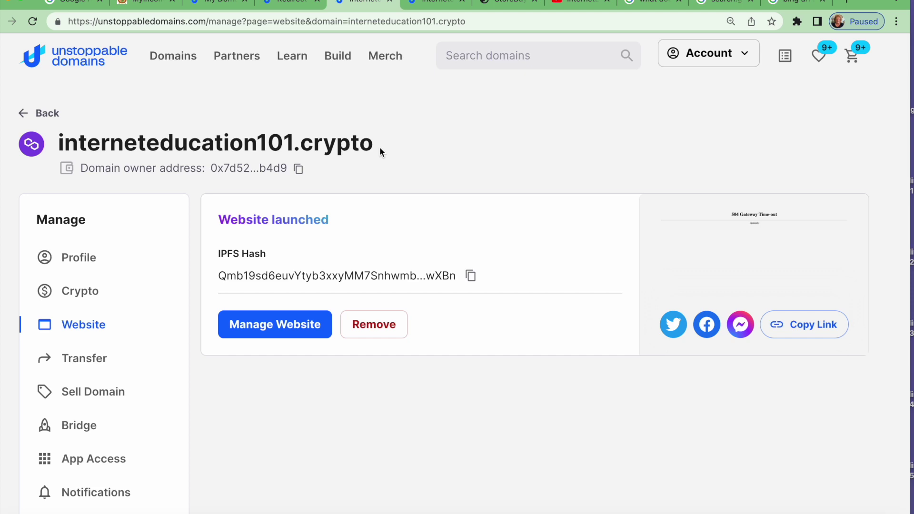
pyautogui.click(440, 1)
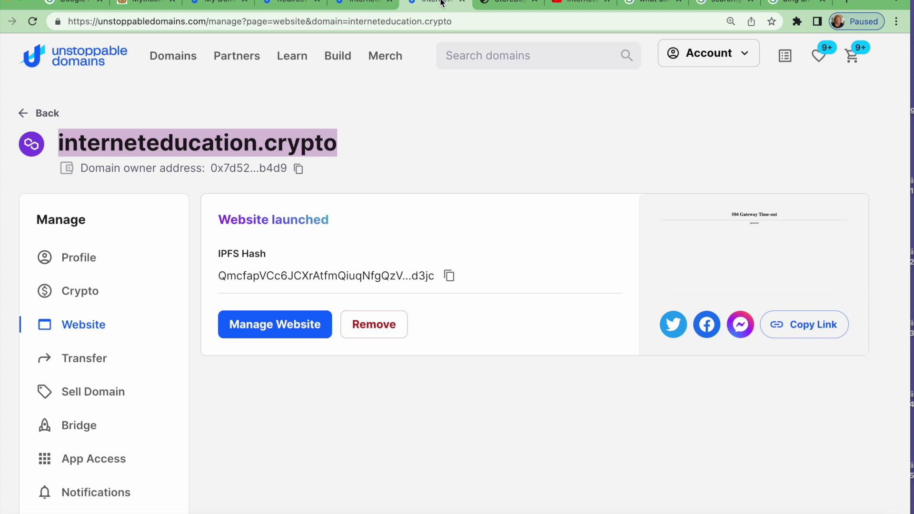
# Step: Visit the launched website of interneteducation101.crypto through its Index.html file and pause the video on the redirected page
pyautogui.click(369, 4)
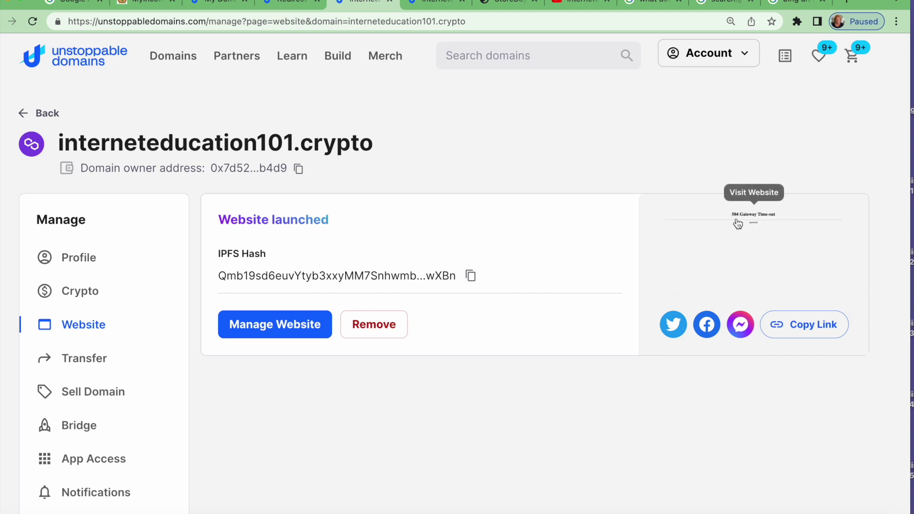
pyautogui.click(737, 243)
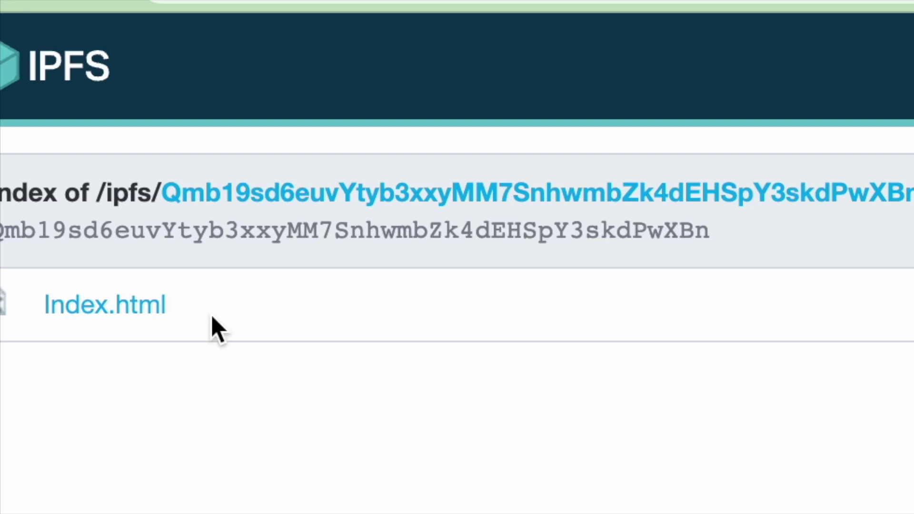
pyautogui.click(128, 315)
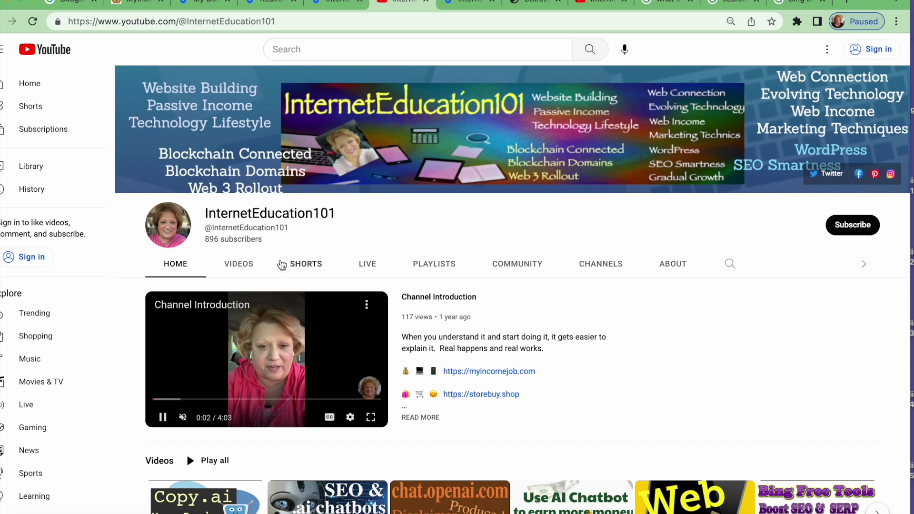
pyautogui.click(162, 418)
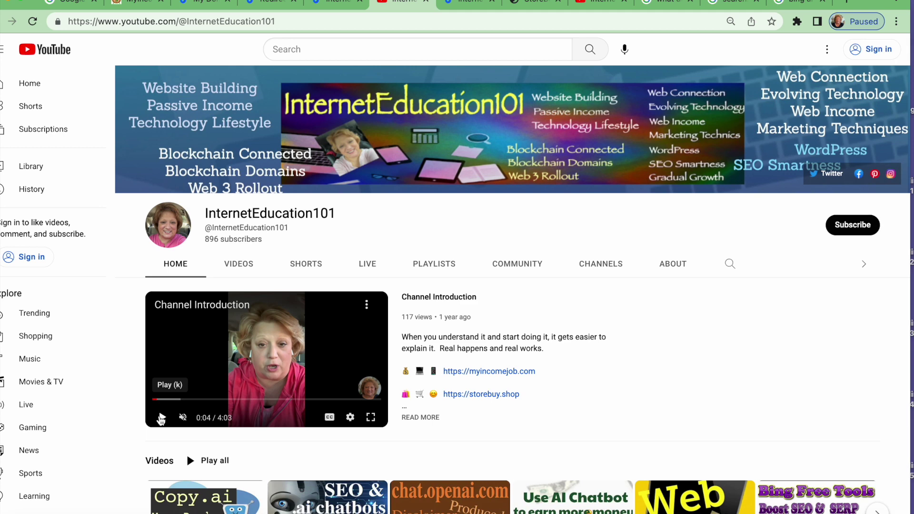
# Step: Compare both crypto domains' website pages with the redirected InternetEducation101 YouTube page, and close the redirected page
pyautogui.click(273, 5)
pyautogui.click(348, 4)
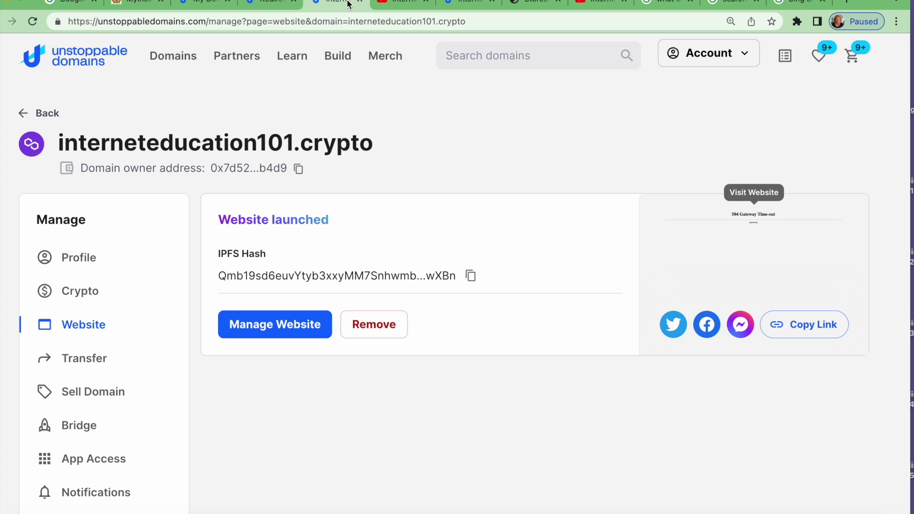
pyautogui.click(401, 6)
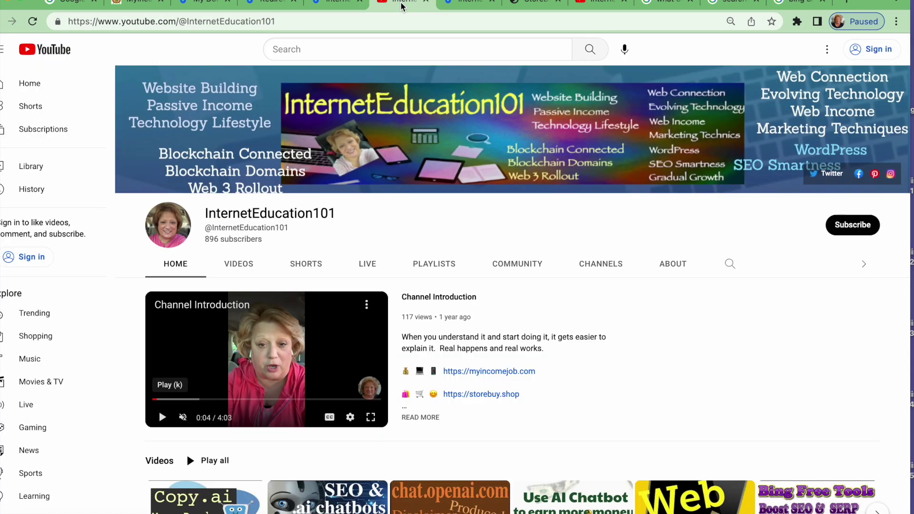
pyautogui.click(464, 4)
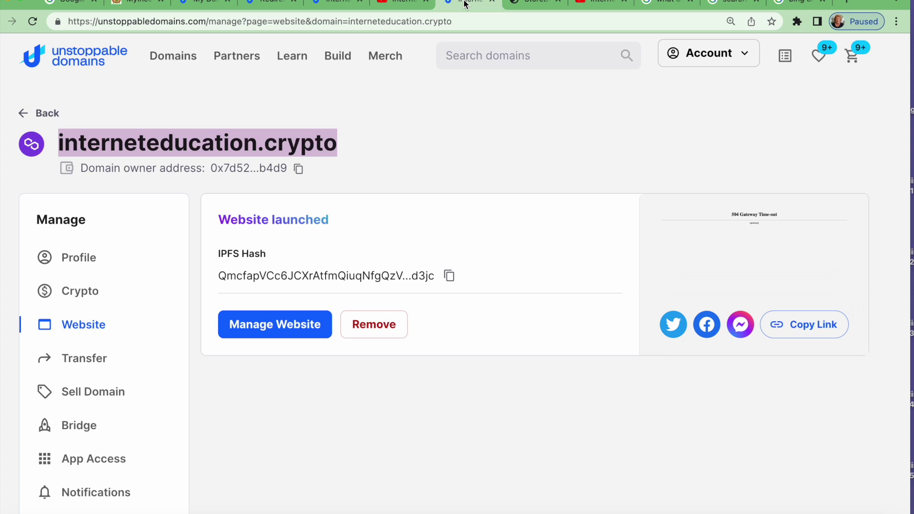
pyautogui.click(402, 7)
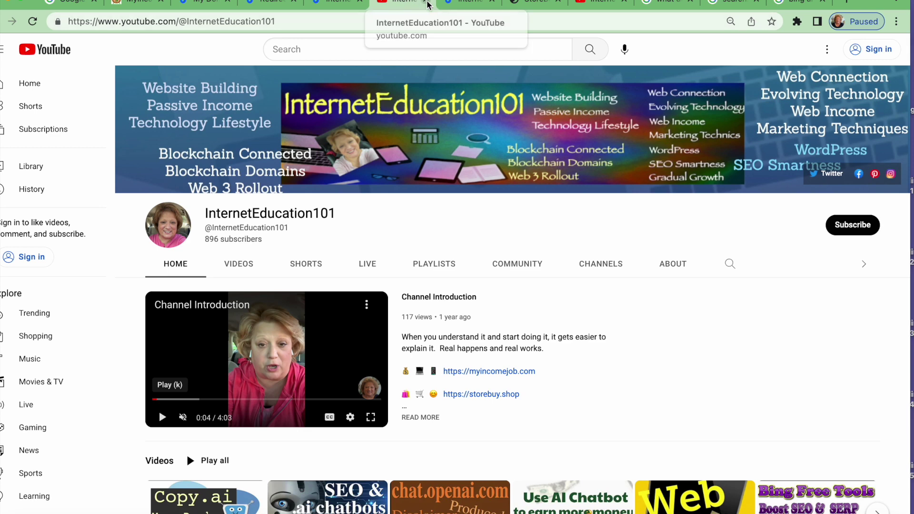
pyautogui.click(425, 2)
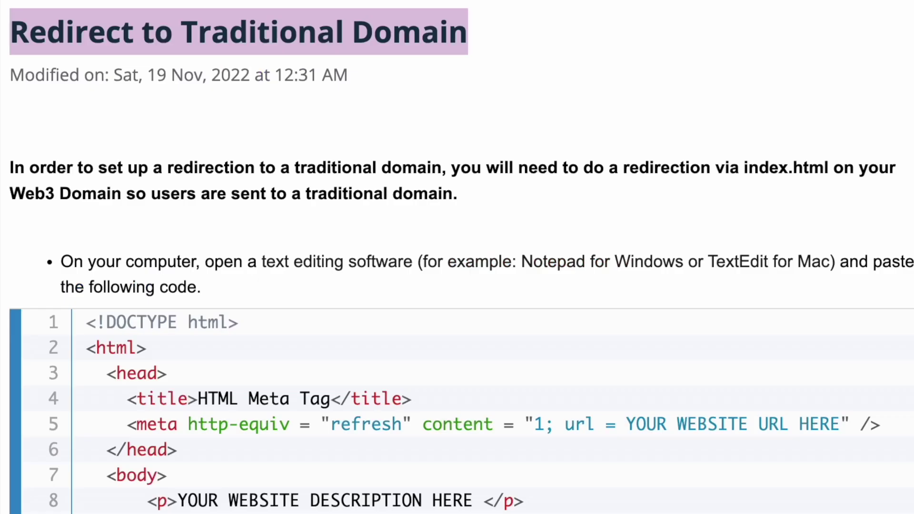
# Step: Copy the complete ten-line HTML redirect code from the Redirect to Traditional Domain article
pyautogui.scroll(-5, 631, 125)
pyautogui.scroll(5, 631, 125)
pyautogui.scroll(-4, 632, 129)
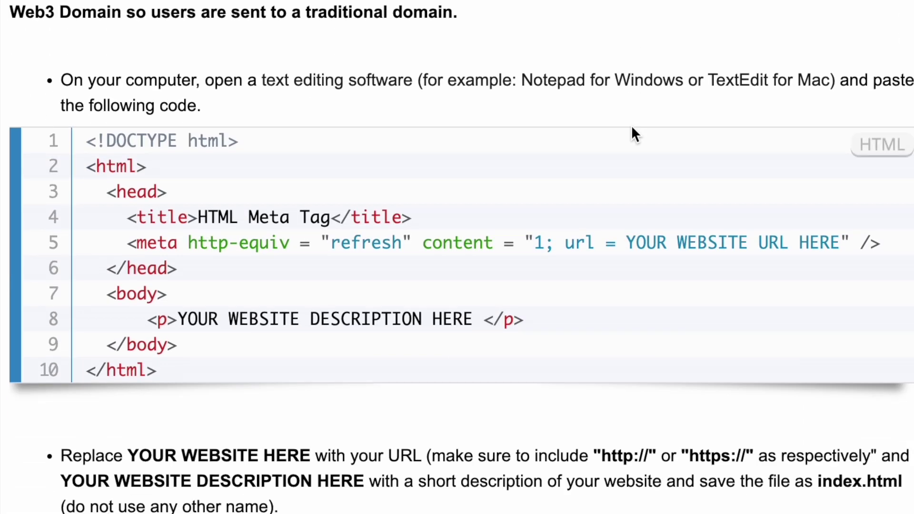
pyautogui.moveTo(87, 139); pyautogui.dragTo(213, 371)
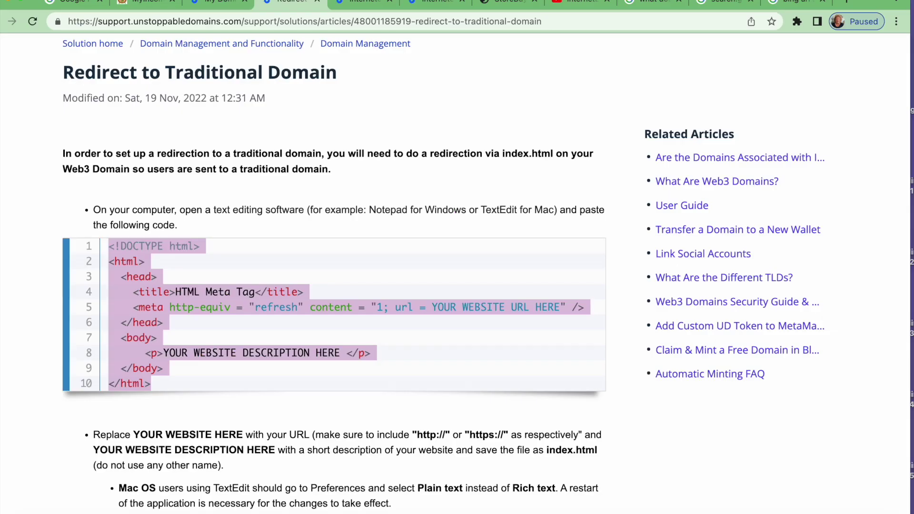
pyautogui.click(88, 0)
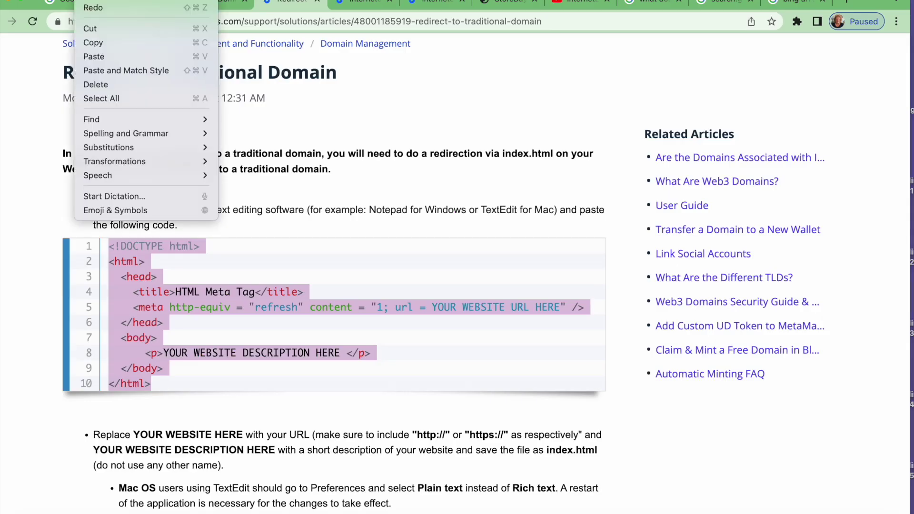
pyautogui.click(93, 43)
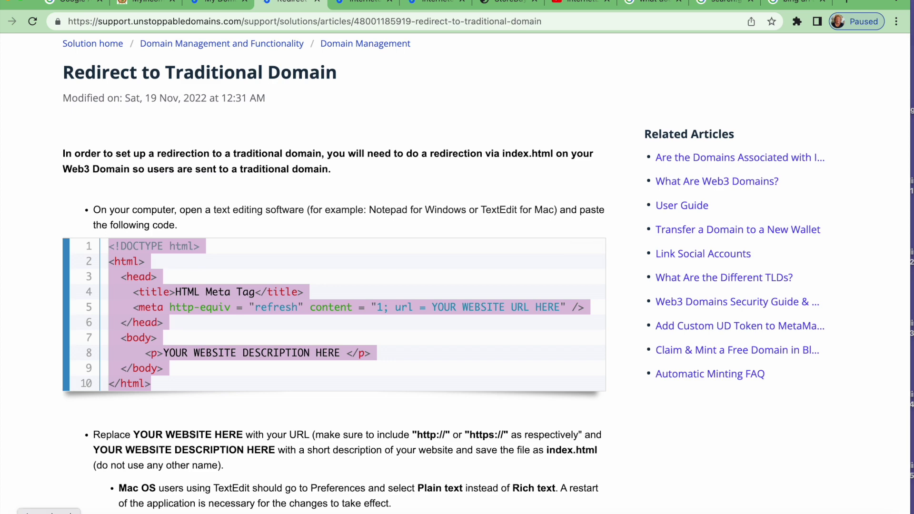
# Step: Launch TextEdit and remove the existing index.rtf file from its iCloud folder
pyautogui.press('F4')
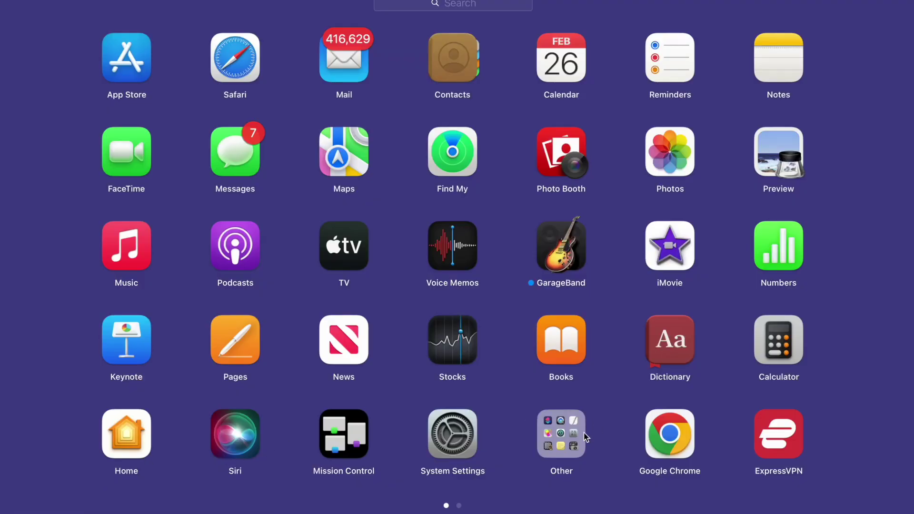
pyautogui.click(563, 435)
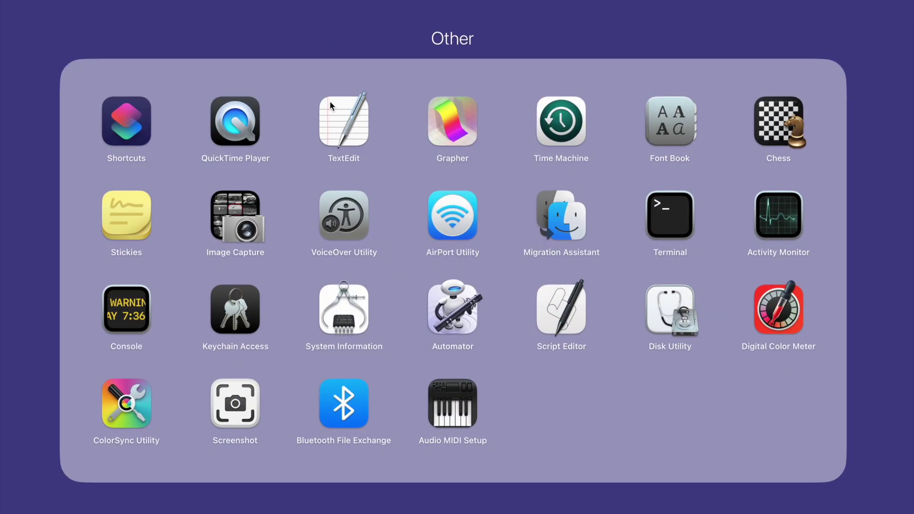
pyautogui.click(347, 117)
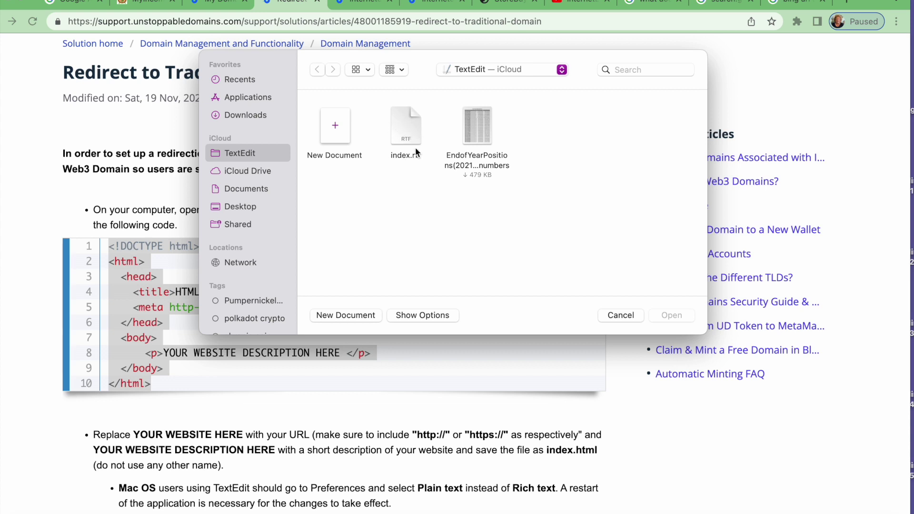
pyautogui.moveTo(408, 127); pyautogui.dragTo(896, 512)
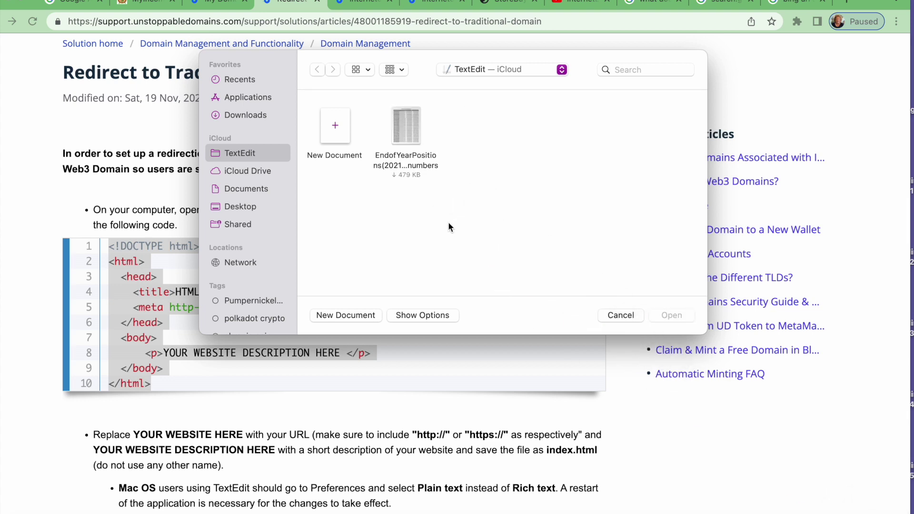
# Step: Create a new TextEdit document and paste the copied HTML redirect code into it
pyautogui.doubleClick(337, 129)
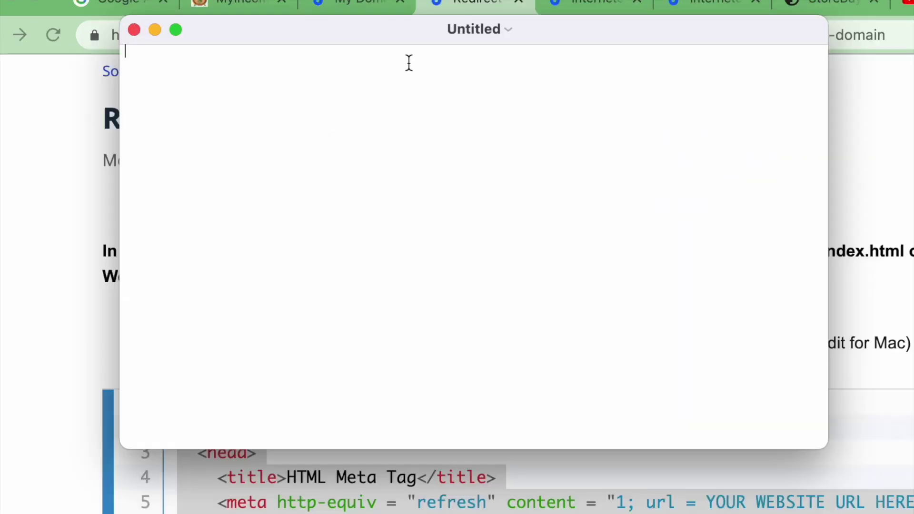
pyautogui.press('super+v')
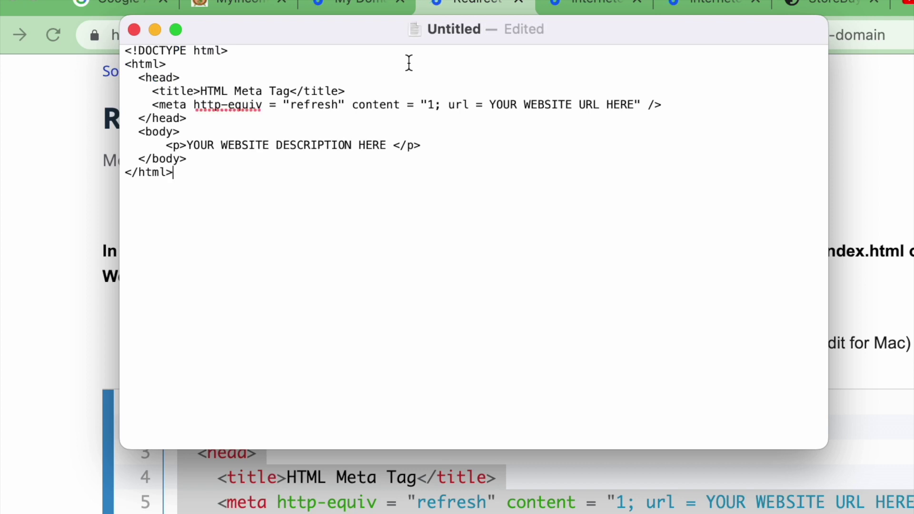
pyautogui.moveTo(489, 105); pyautogui.dragTo(635, 104)
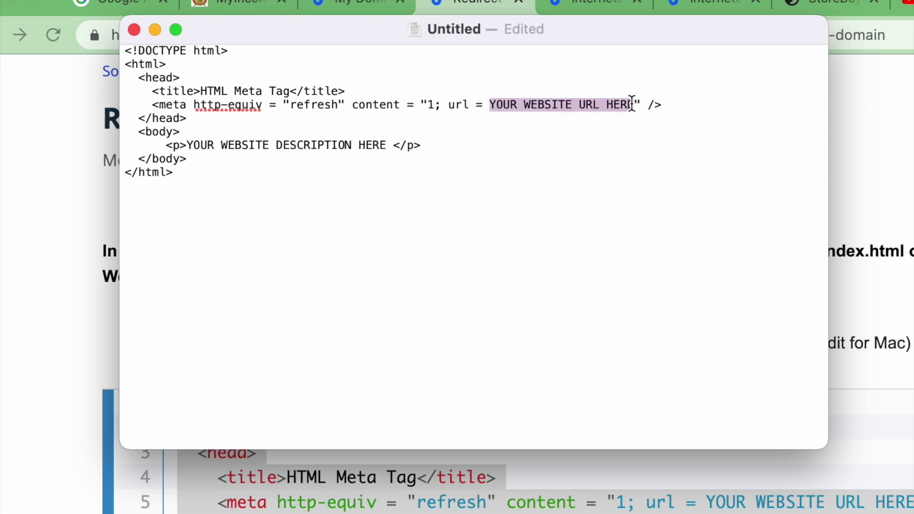
pyautogui.click(155, 30)
pyautogui.click(907, 5)
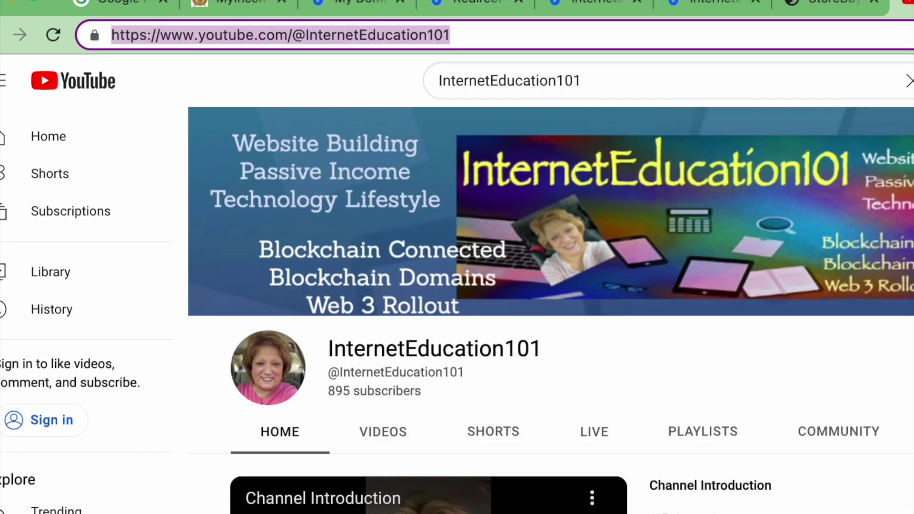
pyautogui.rightClick(142, 36)
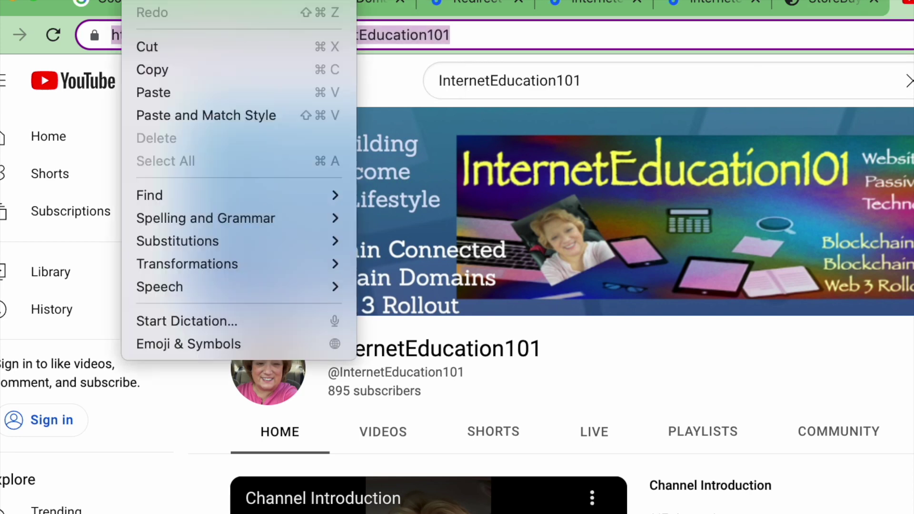
pyautogui.click(142, 68)
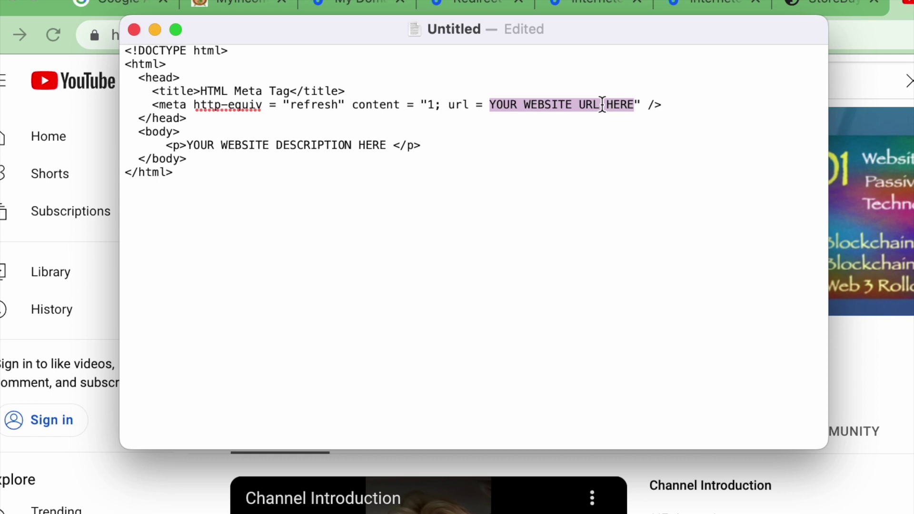
pyautogui.press('BackSpace')
pyautogui.press('super+v')
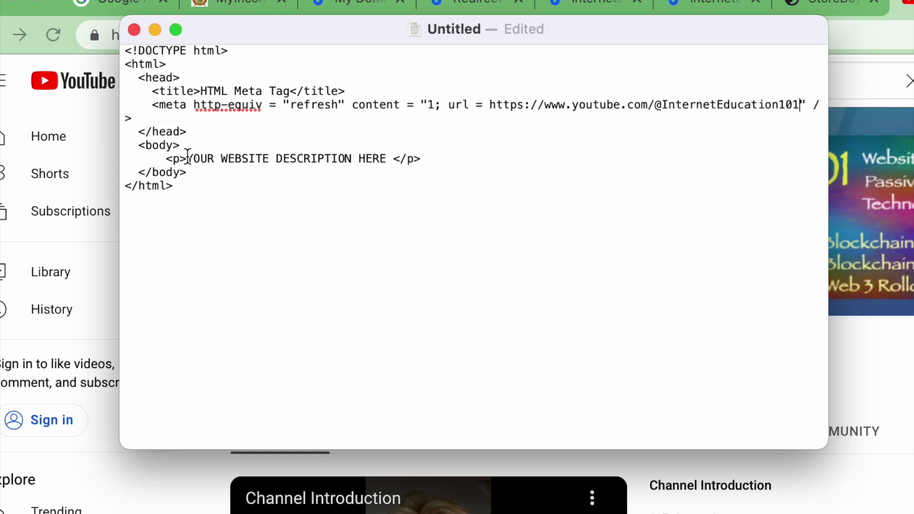
# Step: Replace the YOUR WEBSITE DESCRIPTION HERE placeholder with "Internet Education How To Earn Money Using The Web"
pyautogui.moveTo(187, 159); pyautogui.dragTo(385, 159)
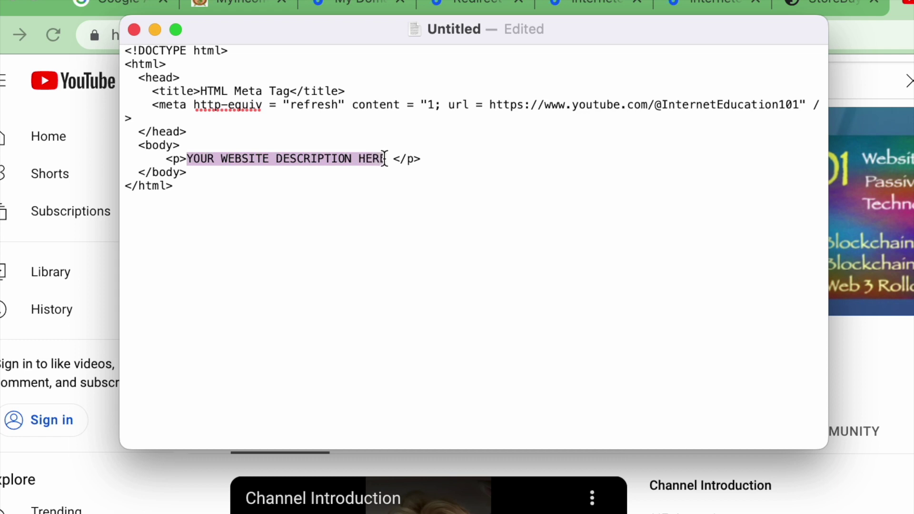
pyautogui.press('BackSpace')
pyautogui.write('Internet Ed')
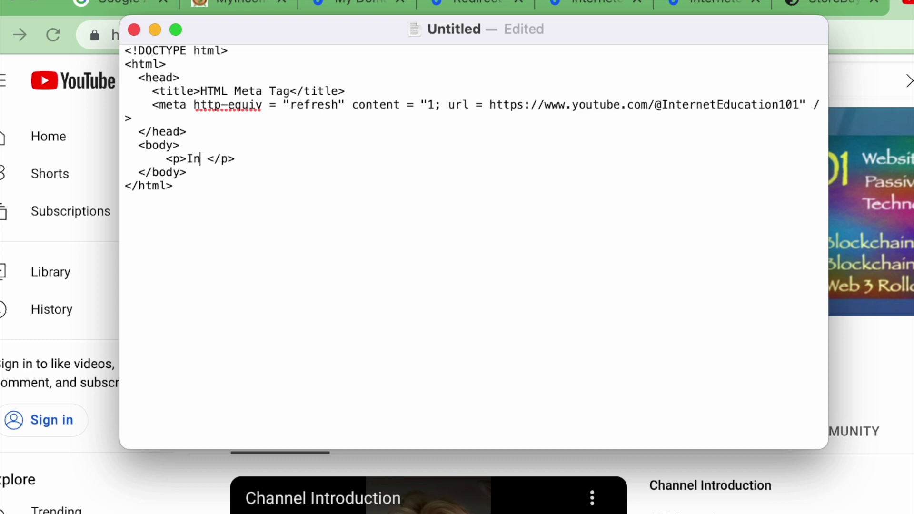
pyautogui.write('ucation ')
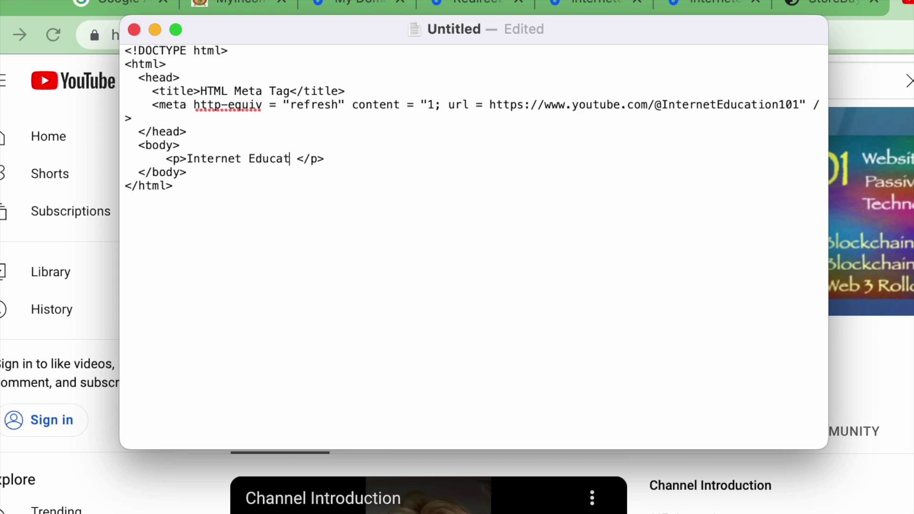
pyautogui.write('How To Ear')
pyautogui.write('n Money')
pyautogui.write('line')
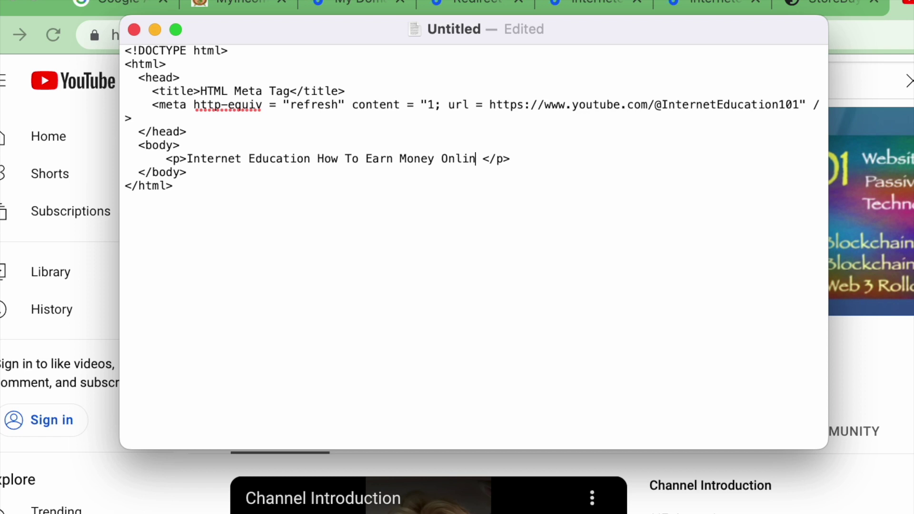
pyautogui.press('BackSpace')
pyautogui.press('BackSpace')
pyautogui.press('BackSpace')
pyautogui.press('BackSpace')
pyautogui.press('BackSpace')
pyautogui.press('BackSpace')
pyautogui.write('Using The Web')
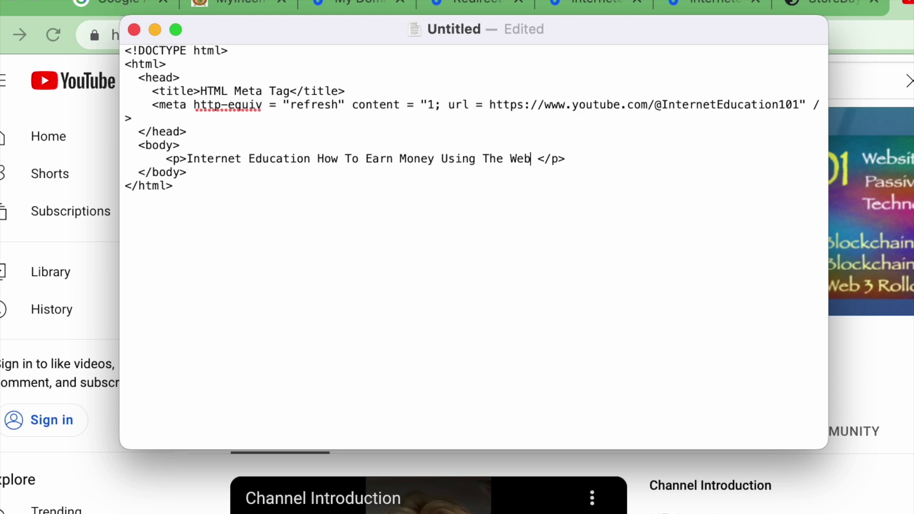
# Step: Save the document as index.html in the TextEdit iCloud folder with Unicode (UTF-8) encoding, and close it
pyautogui.click(98, 0)
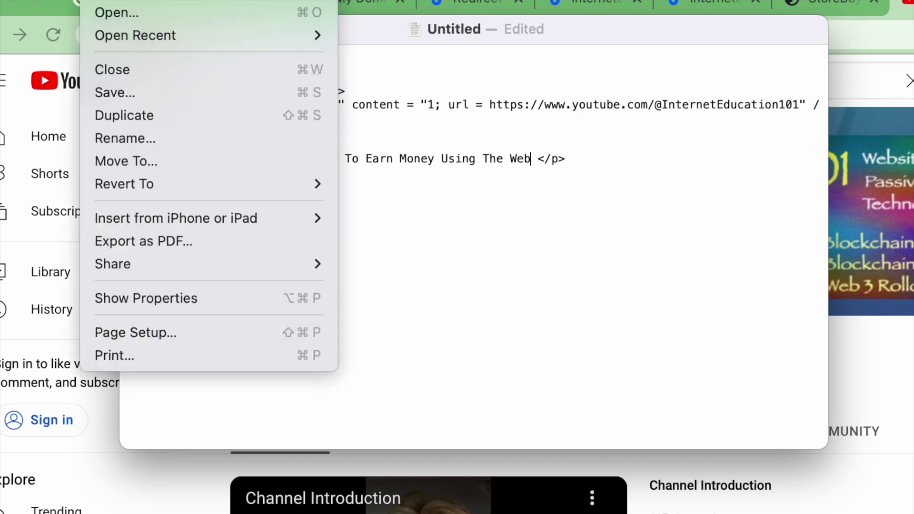
pyautogui.click(124, 88)
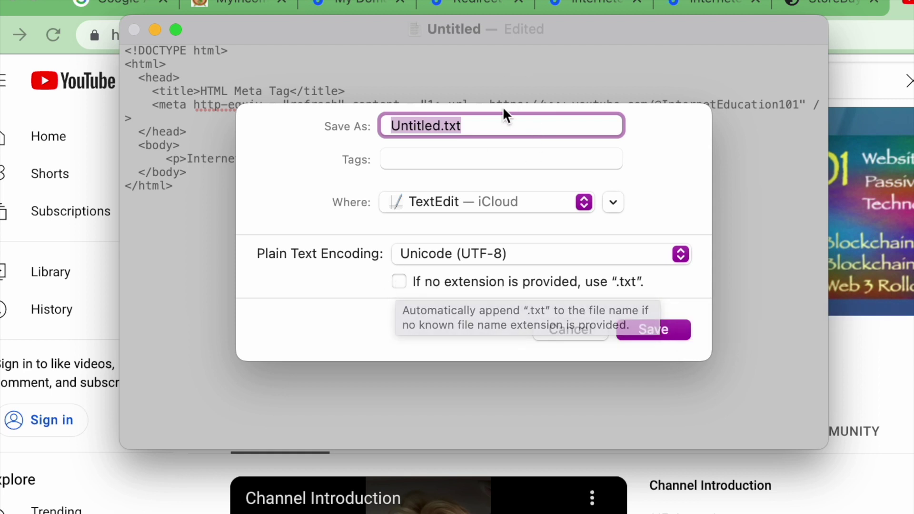
pyautogui.moveTo(490, 125); pyautogui.dragTo(373, 124)
pyautogui.press('BackSpace')
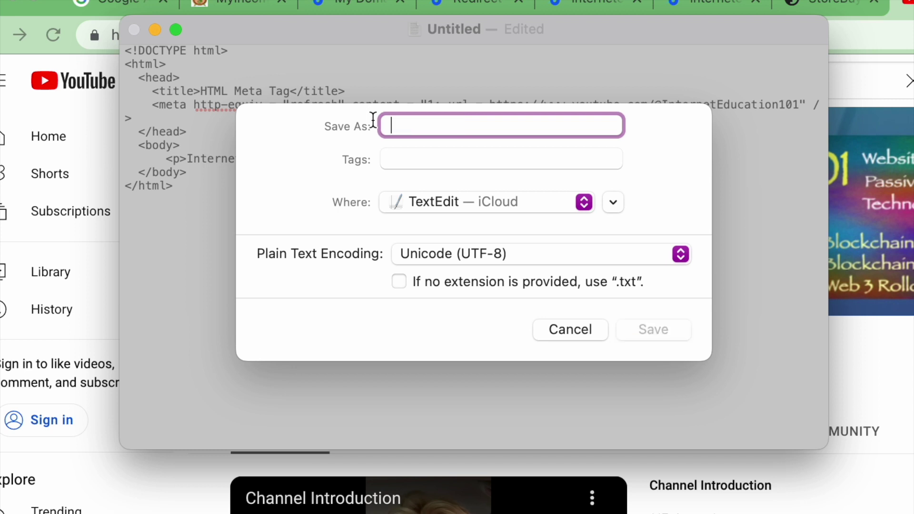
pyautogui.write('index.html')
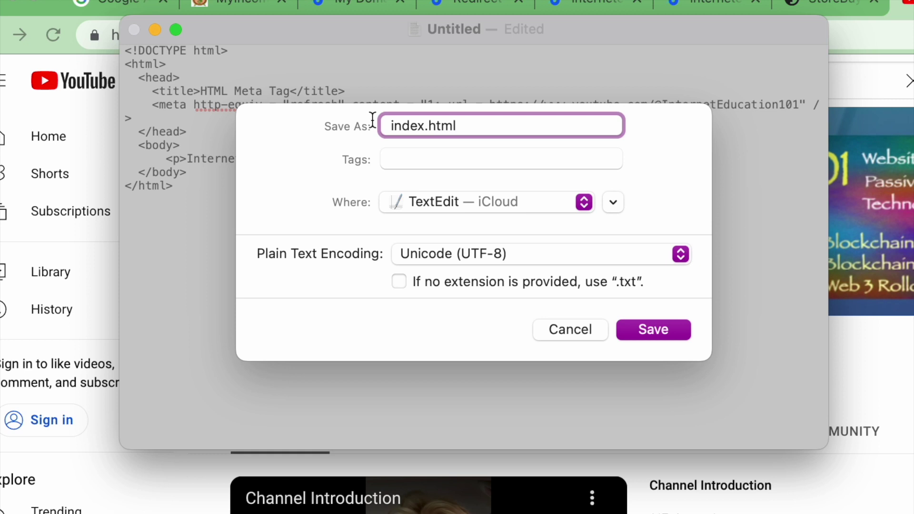
pyautogui.click(671, 330)
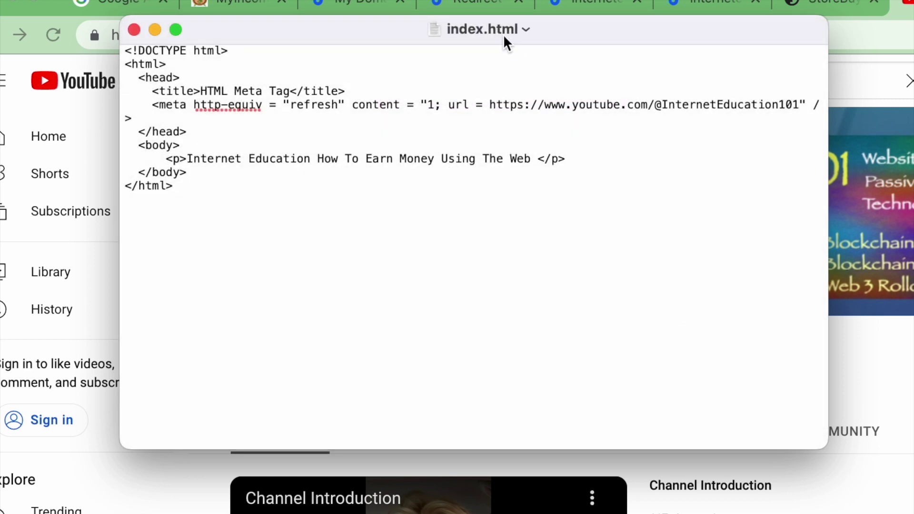
pyautogui.click(95, 1)
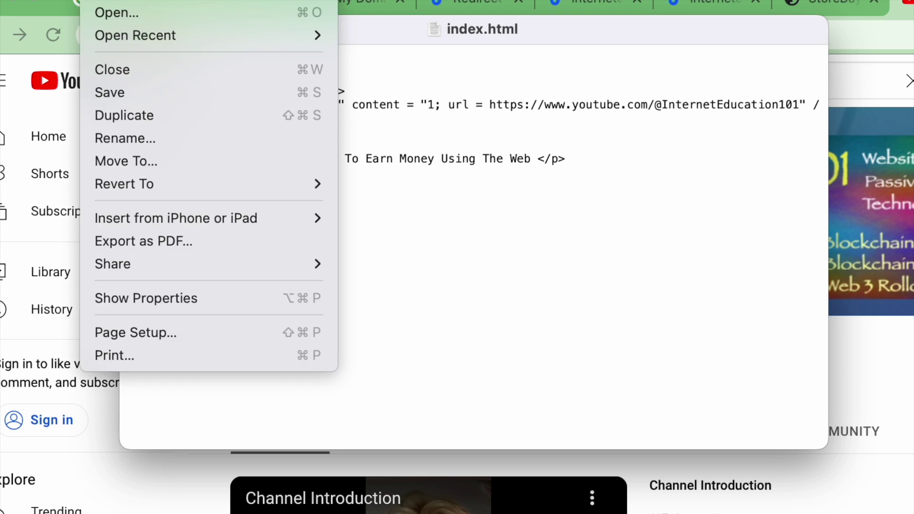
pyautogui.click(129, 91)
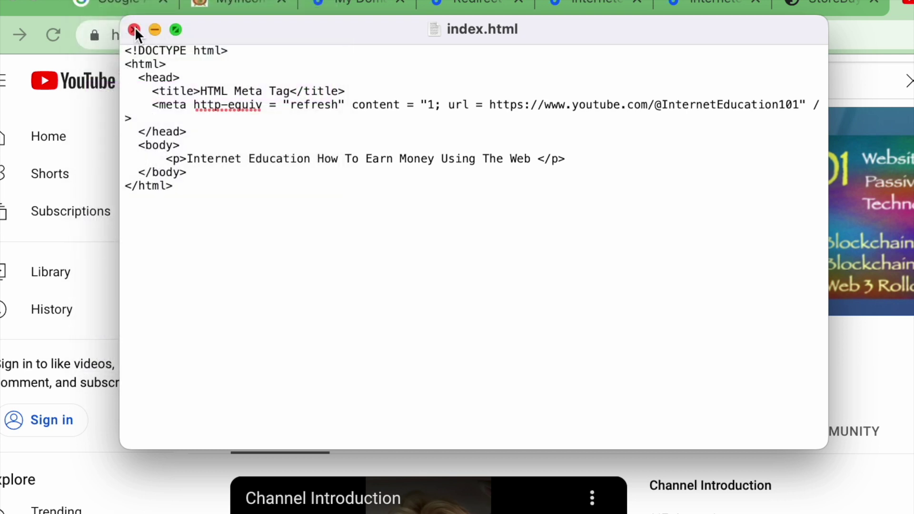
pyautogui.click(134, 29)
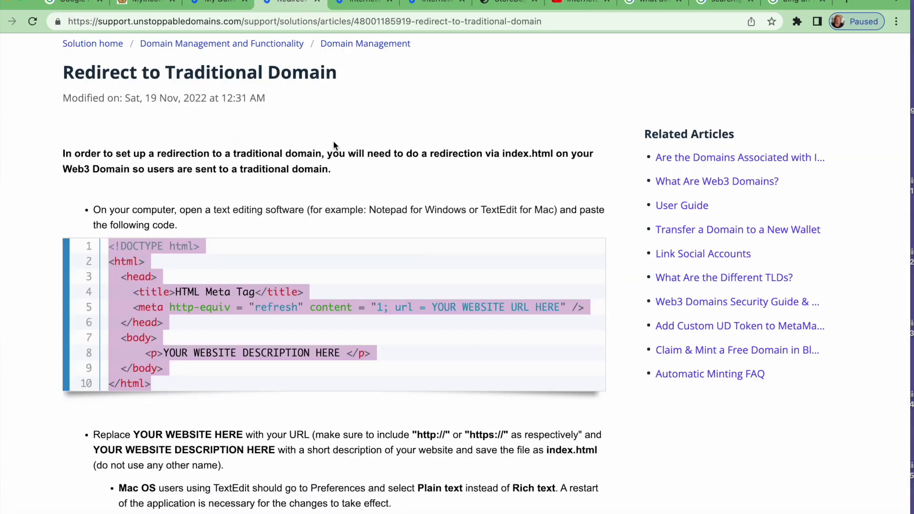
# Step: Reopen TextEdit and check its new-document format preferences against the redirect article's Mac OS instructions
pyautogui.scroll(-6, 334, 146)
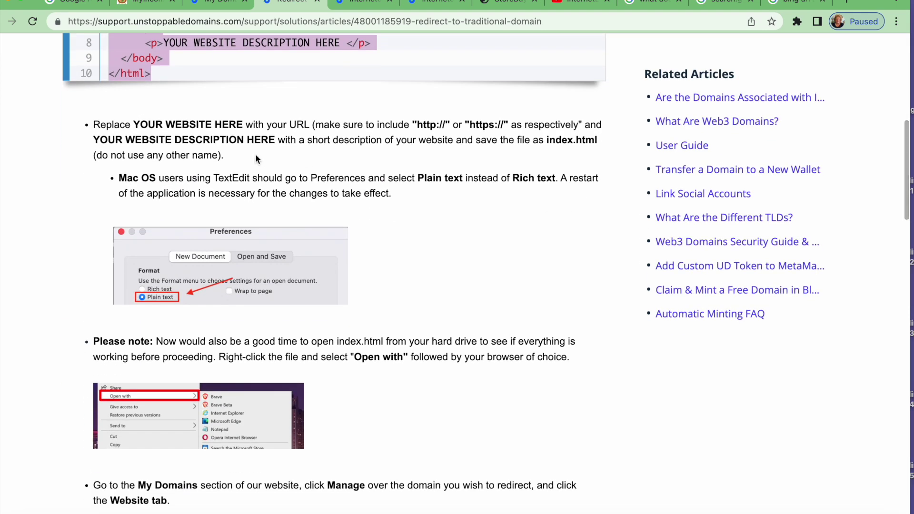
pyautogui.scroll(-3, 470, 166)
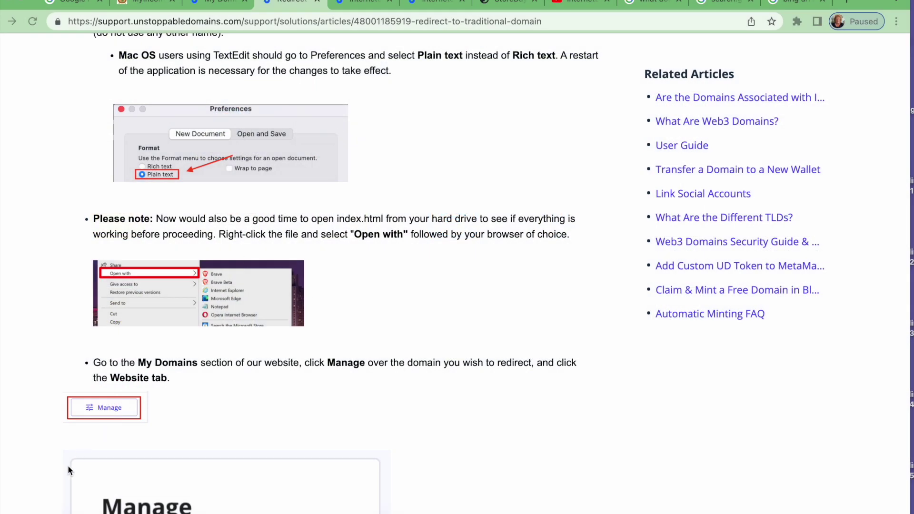
pyautogui.click(68, 500)
pyautogui.click(340, 120)
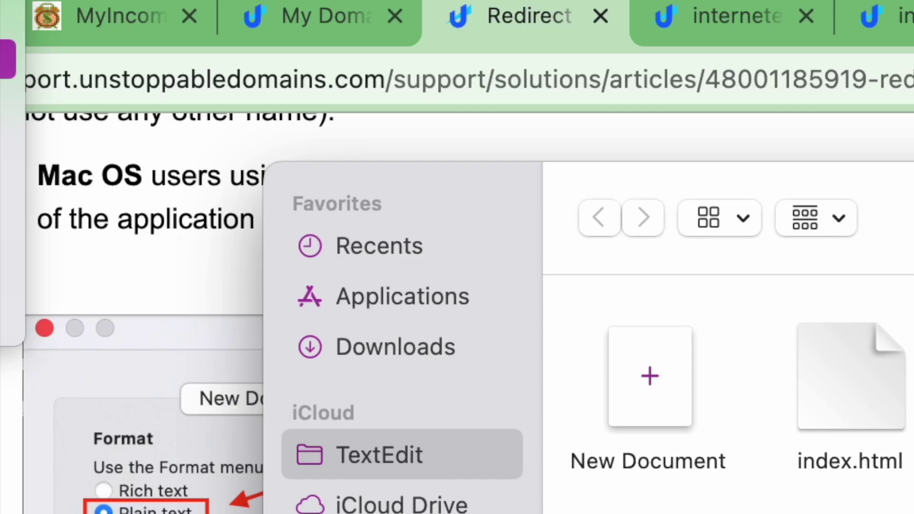
pyautogui.click(34, 15)
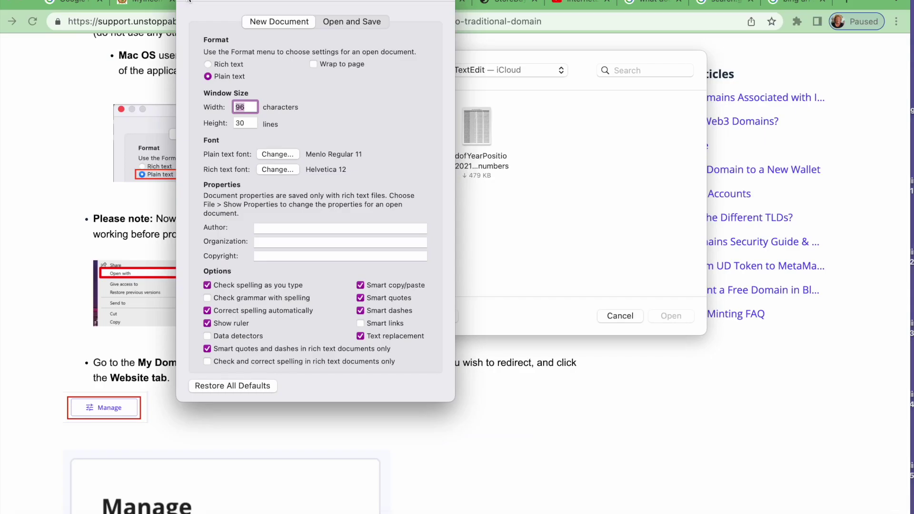
pyautogui.click(187, 1)
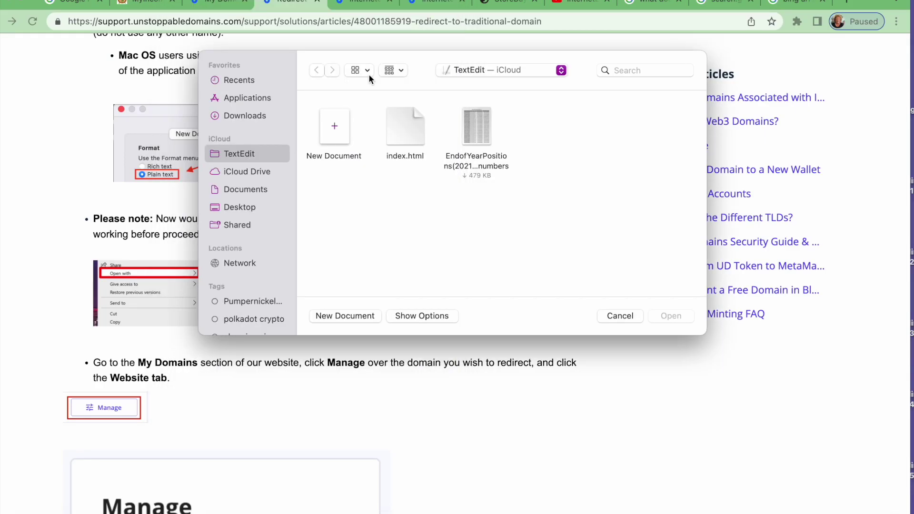
# Step: Reveal index.html in Finder, open it in the browser to test the redirect, and pause the channel introduction video
pyautogui.click(412, 129)
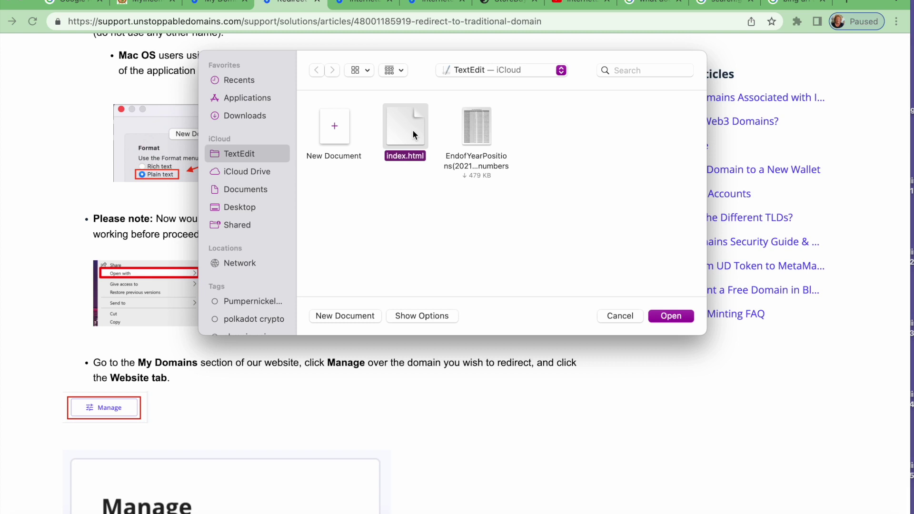
pyautogui.rightClick(413, 133)
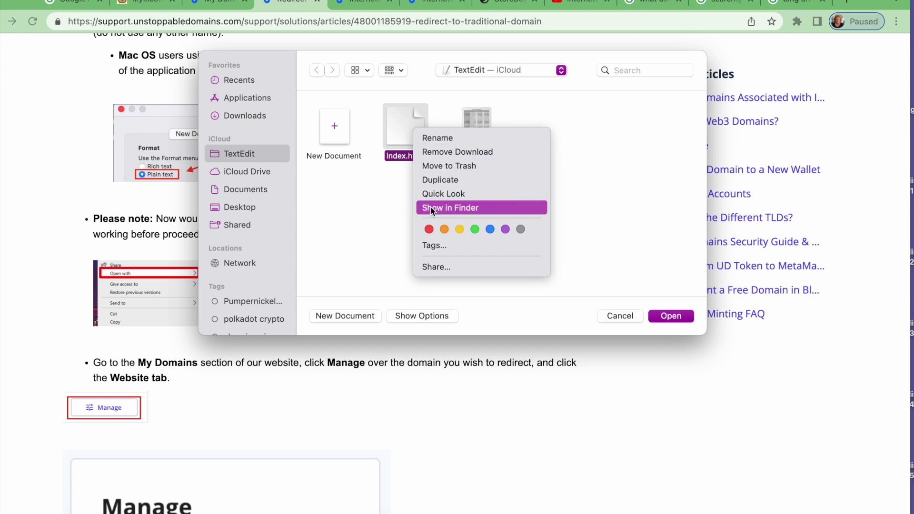
pyautogui.click(463, 207)
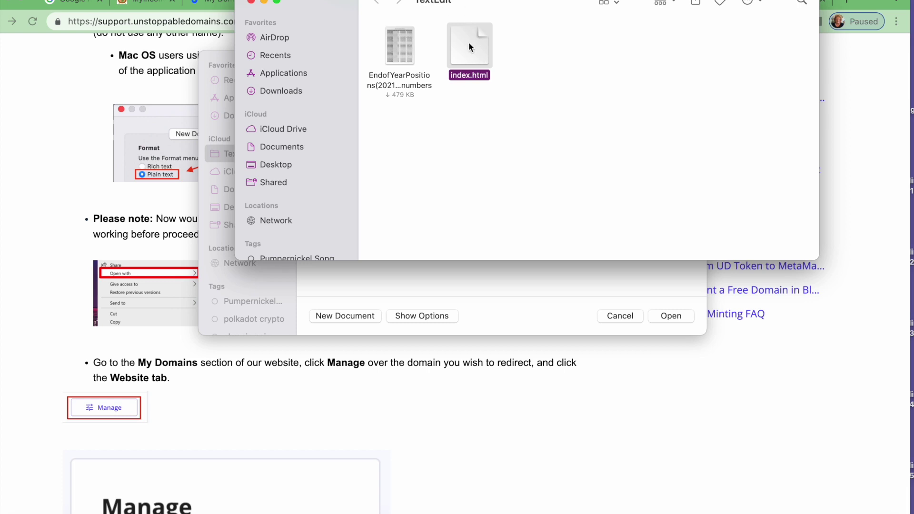
pyautogui.doubleClick(470, 46)
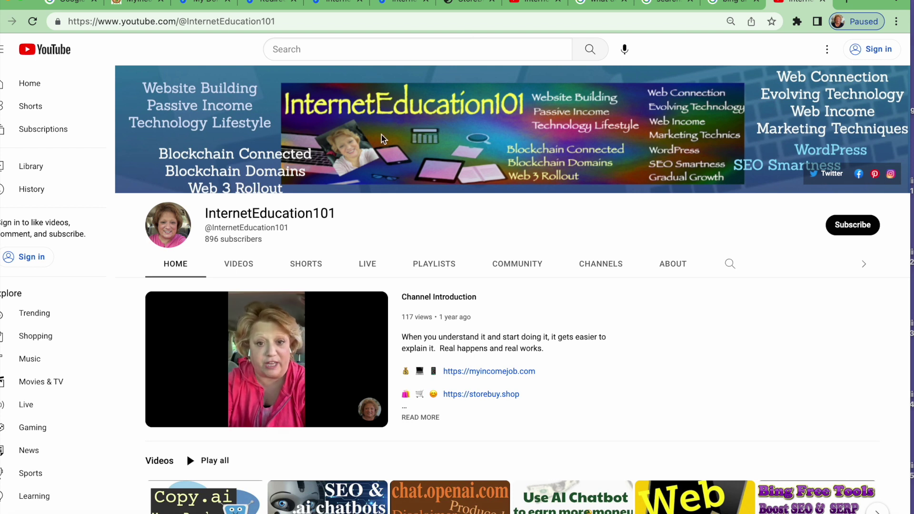
pyautogui.click(162, 418)
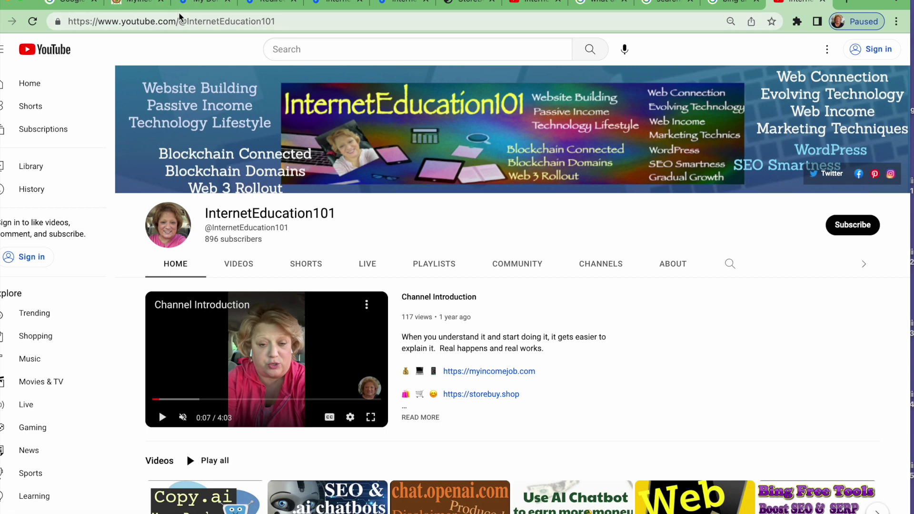
# Step: Consult the article's upload instructions, remove the existing website from interneteducation.crypto, and sign the wallet's signature request
pyautogui.click(265, 5)
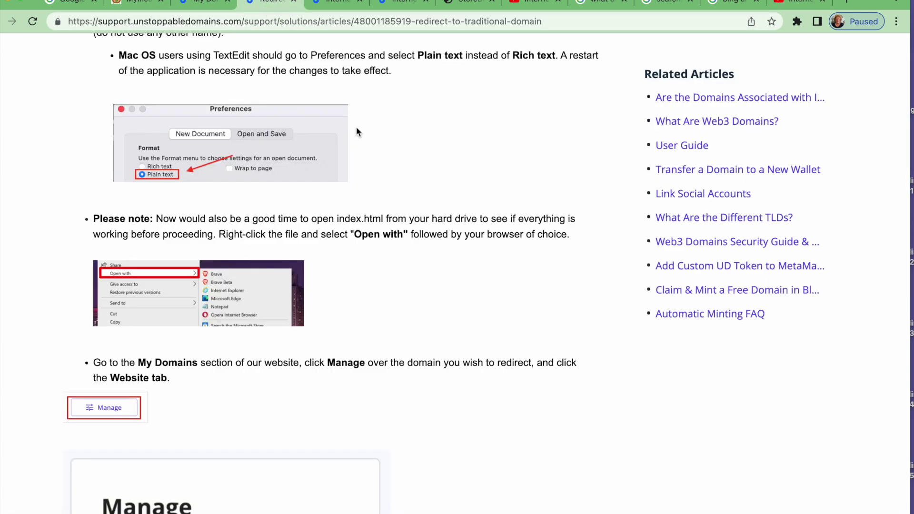
pyautogui.scroll(-10, 426, 238)
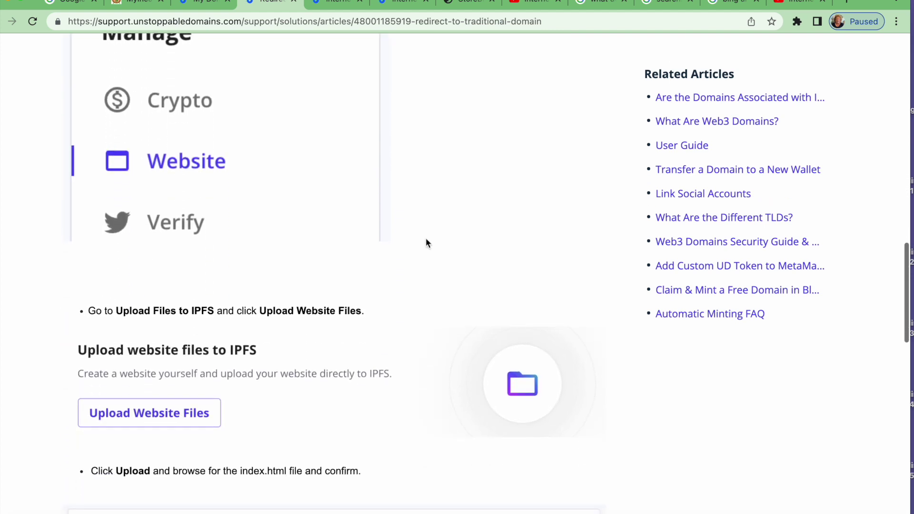
pyautogui.click(340, 4)
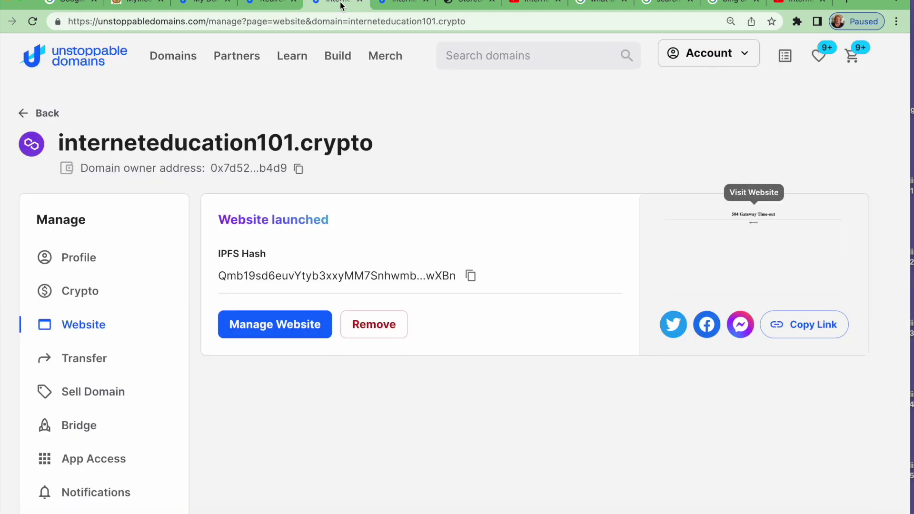
pyautogui.click(407, 5)
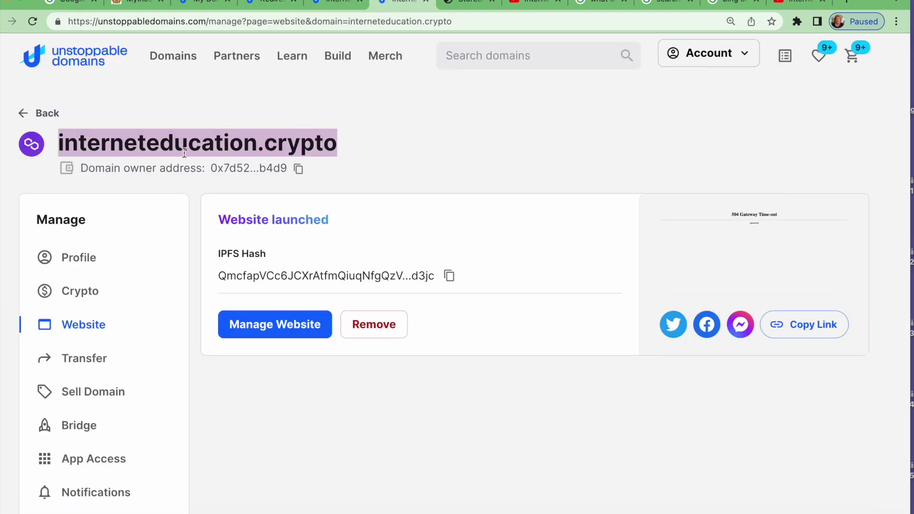
pyautogui.click(362, 151)
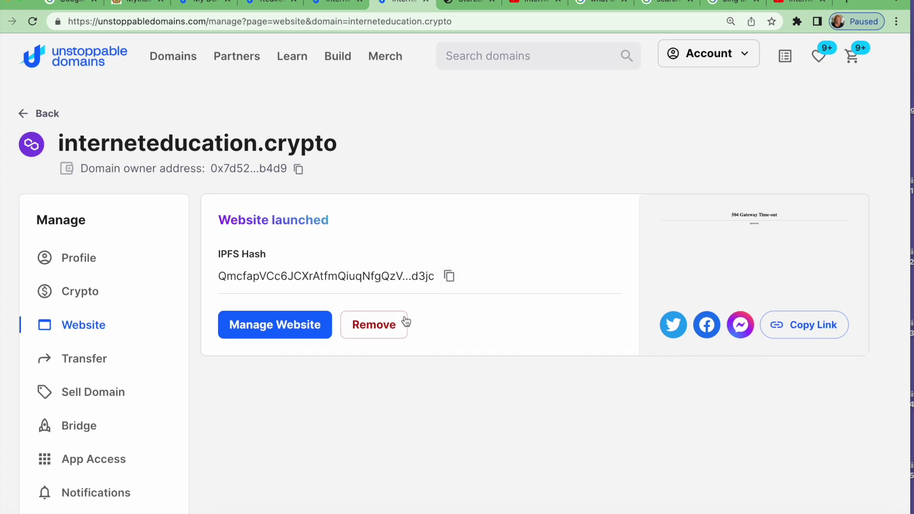
pyautogui.click(380, 329)
pyautogui.click(330, 240)
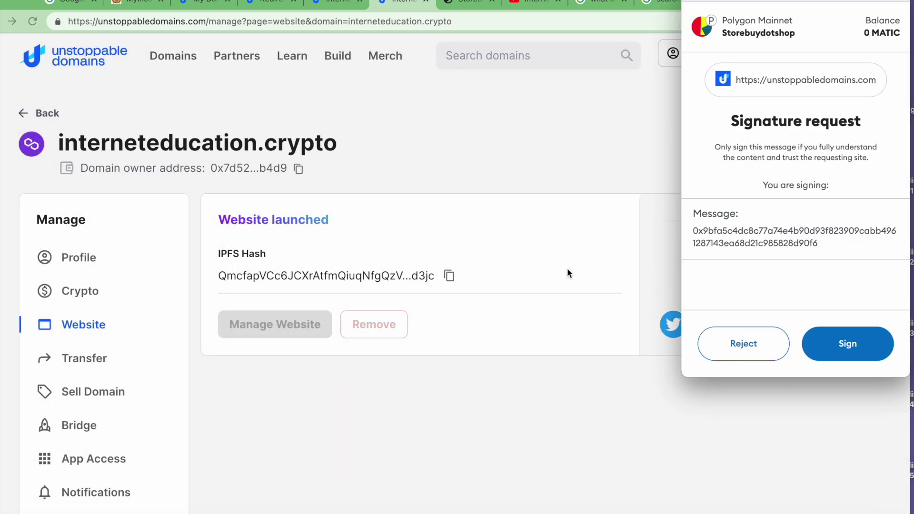
pyautogui.click(847, 352)
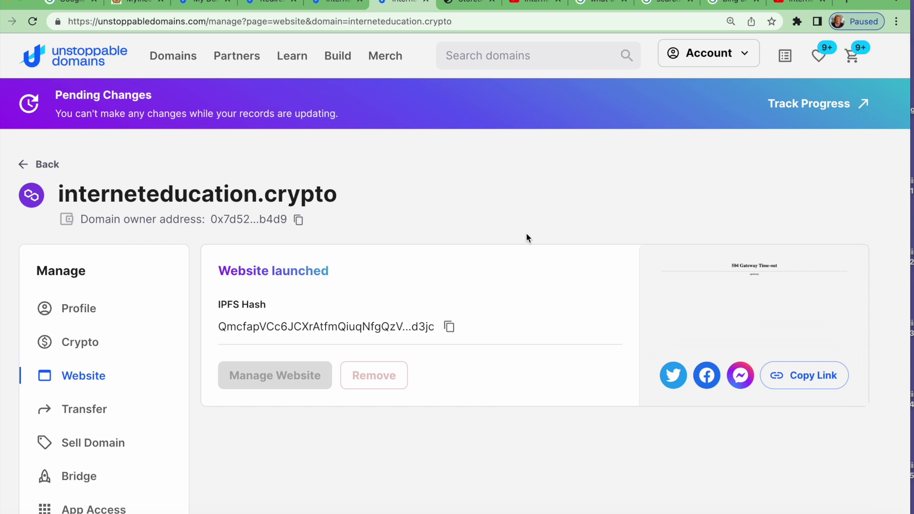